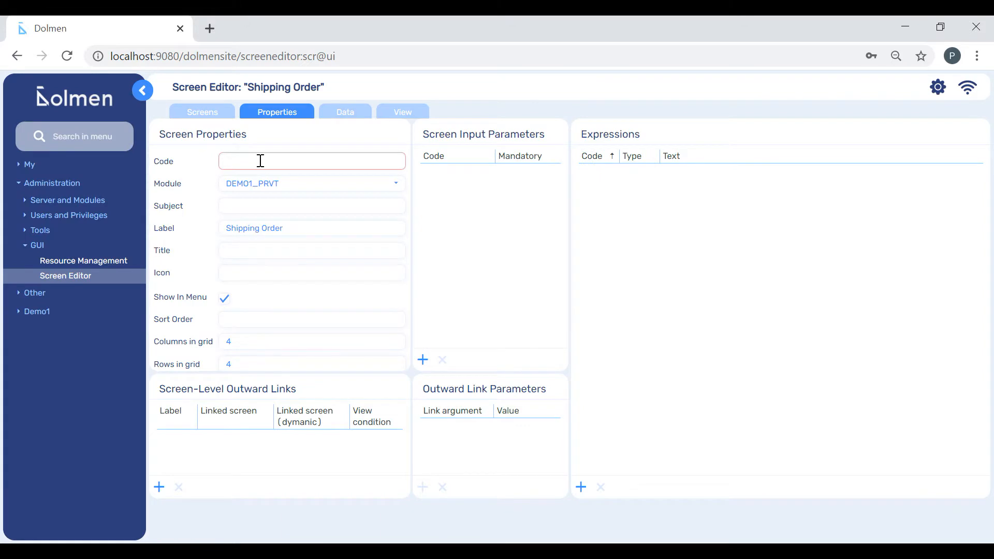
- Set the screen's code to demo1_shipping_order, its subject to Demo1, and its grid to 240 columns by 240 rows
text(ipping_order)
key(Return)
text(Demo1)
key(Tab)
key(Tab)
key(Tab)
key(Tab)
key(Tab)
key(Tab)
text(240)
key(Tab)
text(240)
- Add a data source with the code shipping_order for the table Demo1_Prvt.Shipping_Order
click(346, 112)
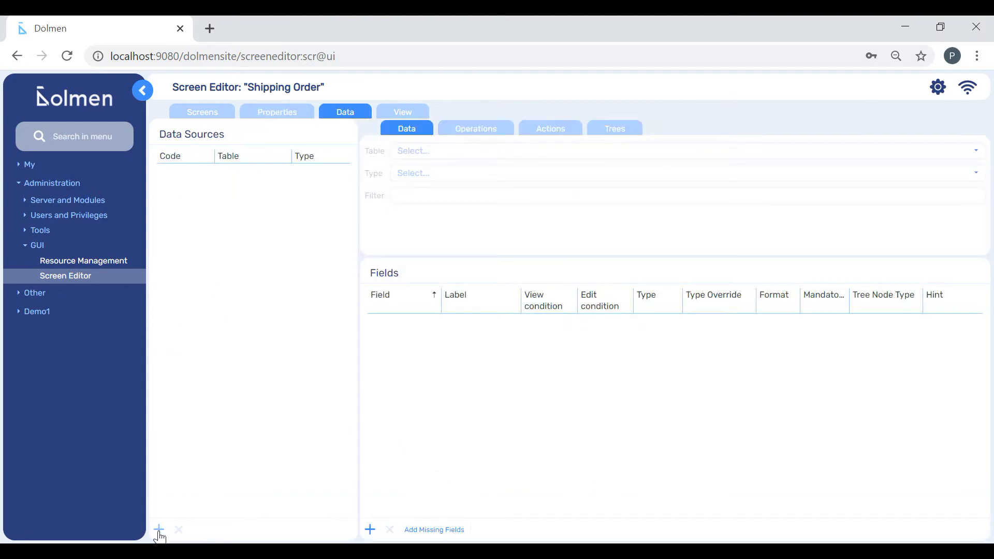
click(159, 530)
text(shi)
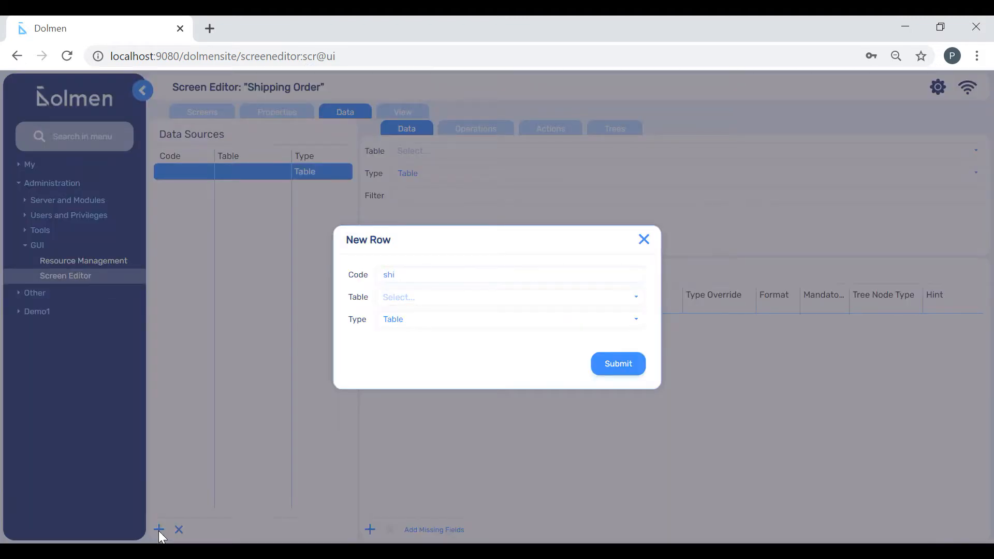
text(pping_order)
key(Tab)
text(de)
key(Down)
key(Down)
key(Return)
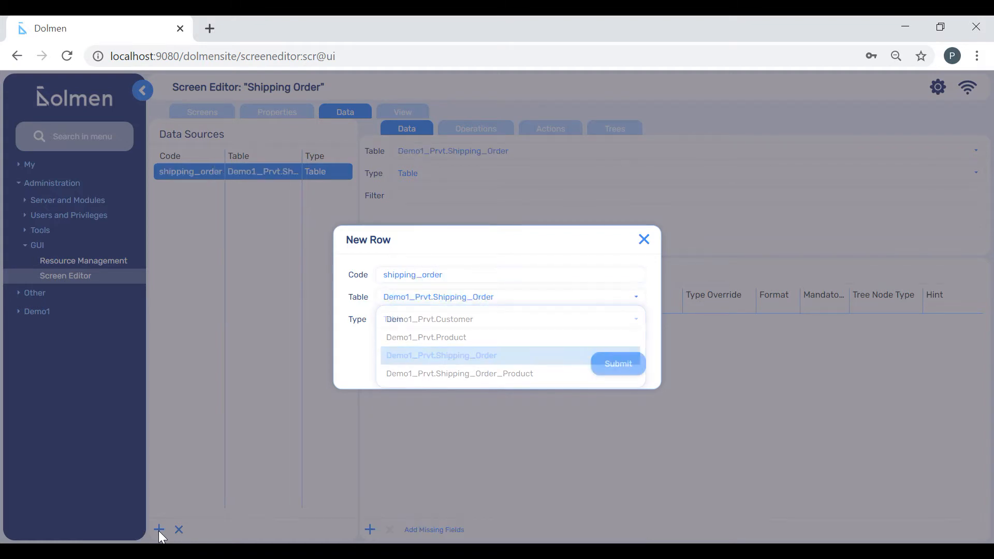
key(Return)
- Add all missing fields and all missing operations to the shipping_order data source
click(440, 530)
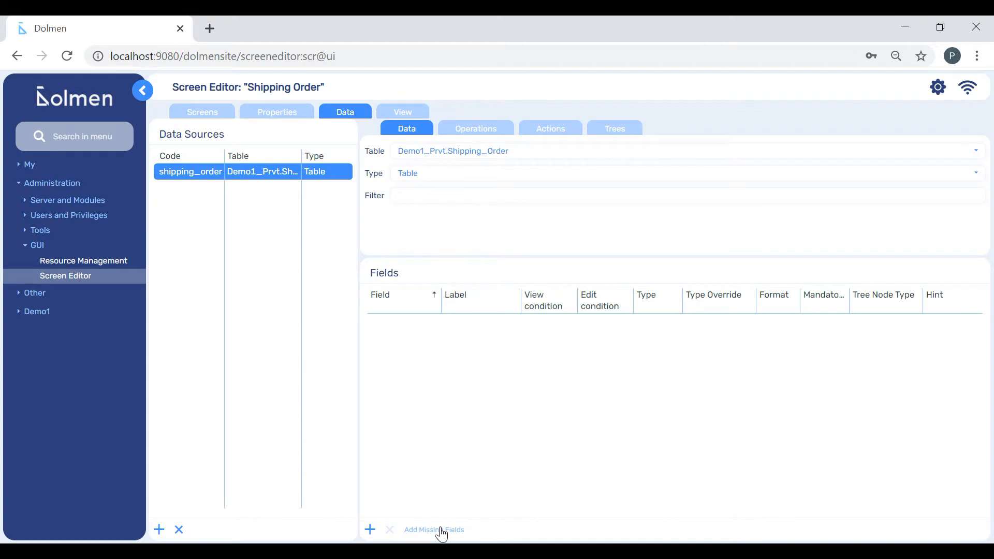
click(476, 134)
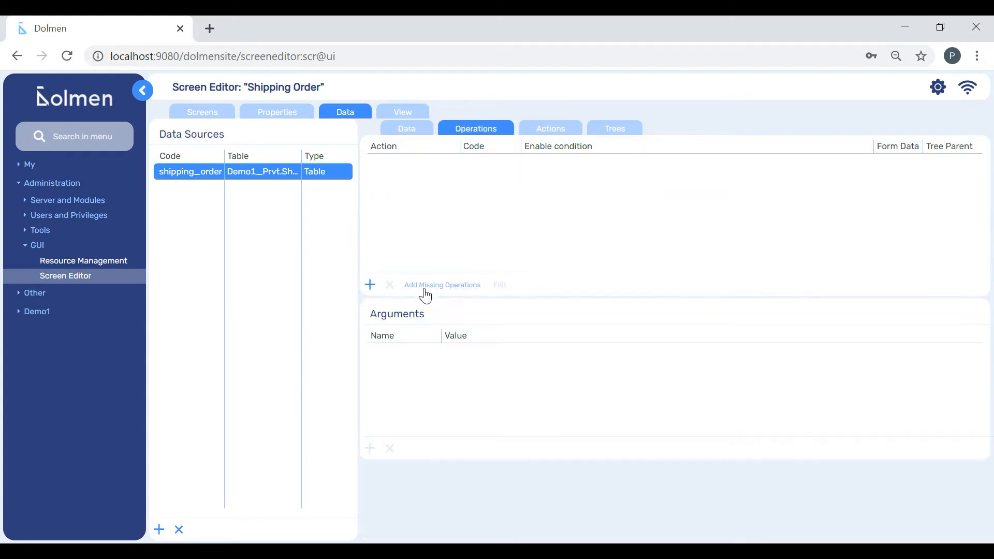
click(425, 291)
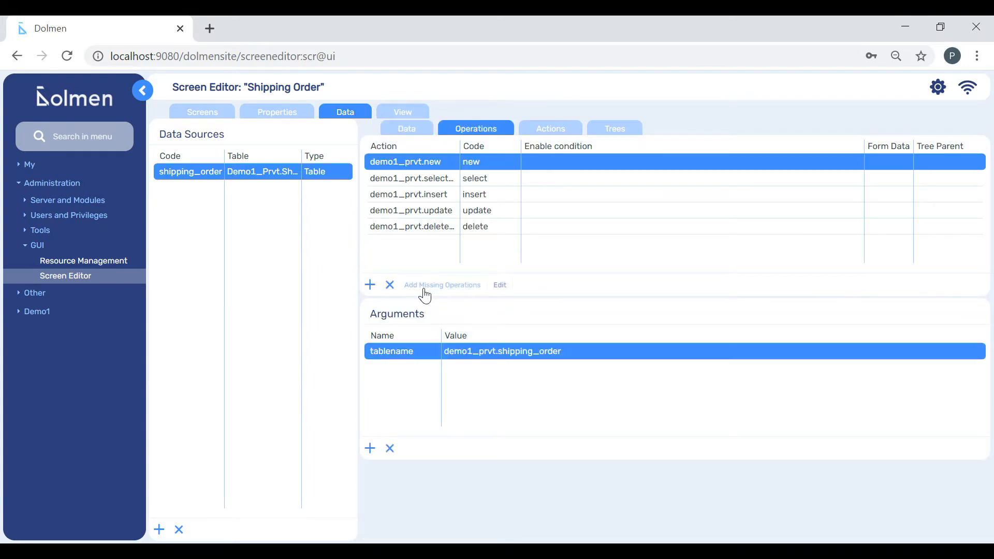
- Add a second data source with the code shipping_order_product for the table Demo1_Prvt.Shipping_Order_Product
click(159, 530)
text(shipping_order_product)
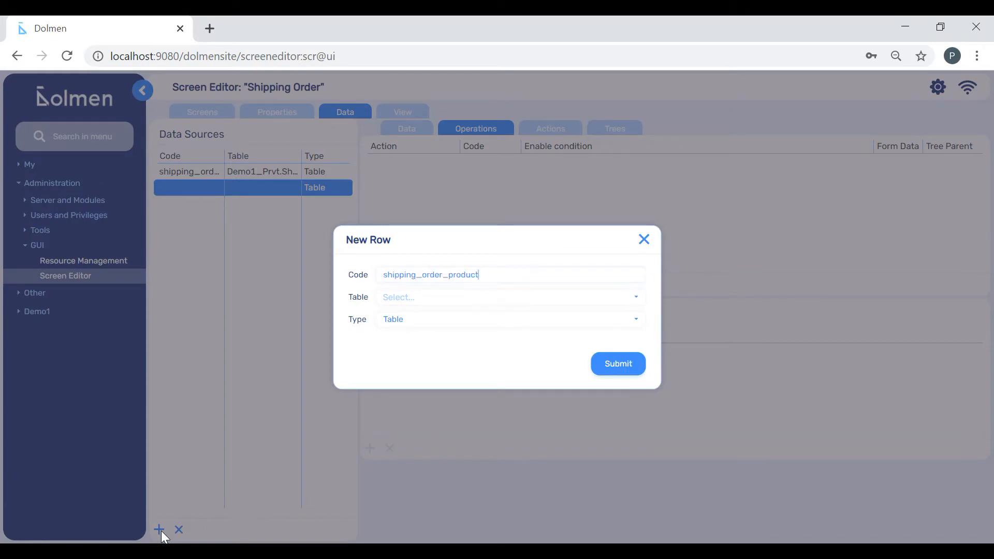
key(Tab)
text(de)
key(Down)
key(Down)
key(Down)
key(Down)
key(Return)
key(Return)
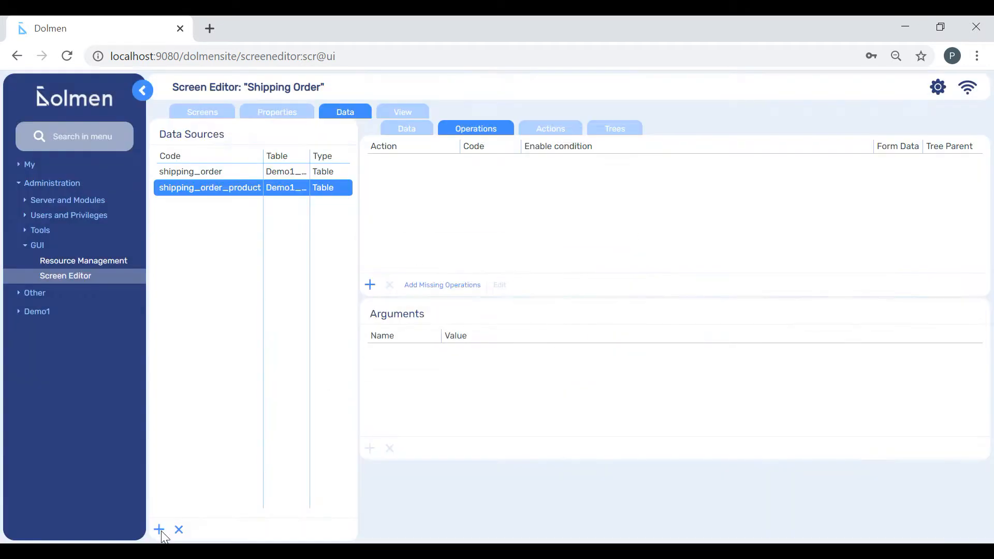
- Add all missing fields and all missing operations to the shipping_order_product data source
click(438, 531)
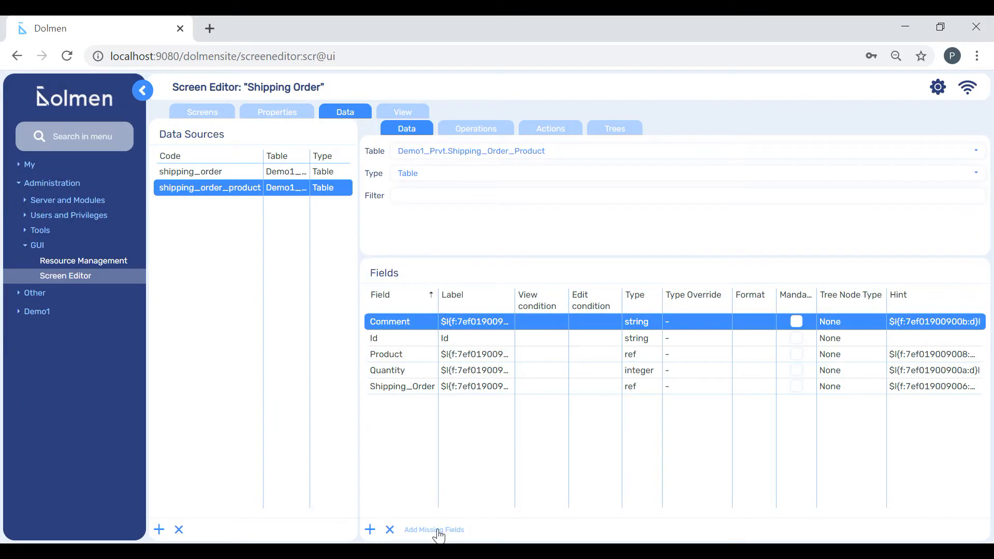
click(474, 129)
click(440, 287)
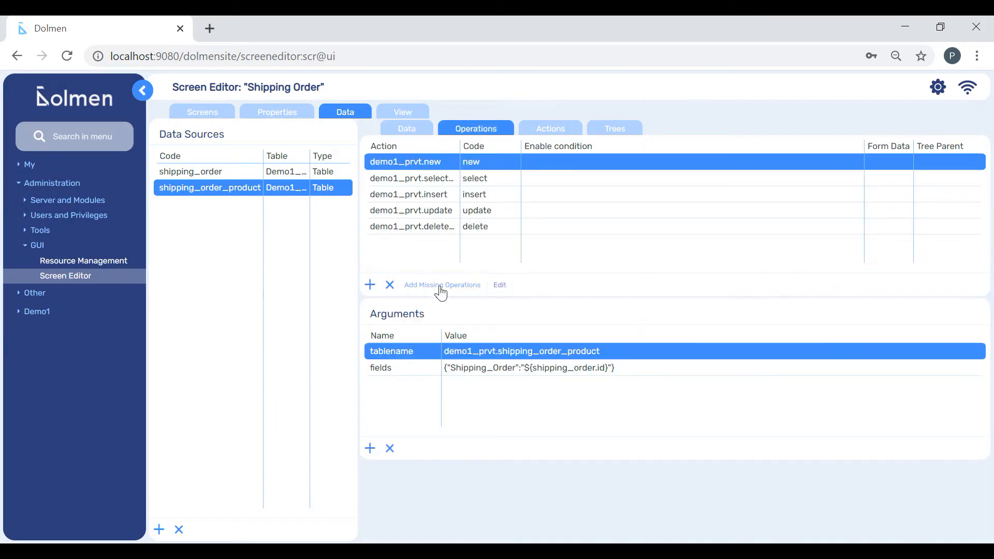
- Examine the fields argument of shipping_order_product's new operation and compare it with the format notes in Notepad++
click(424, 368)
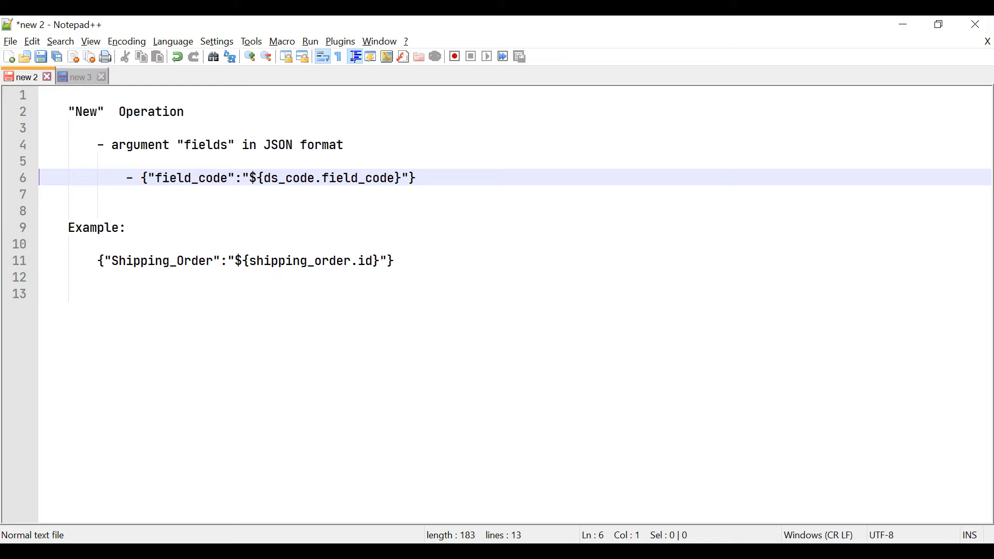
click(39, 260)
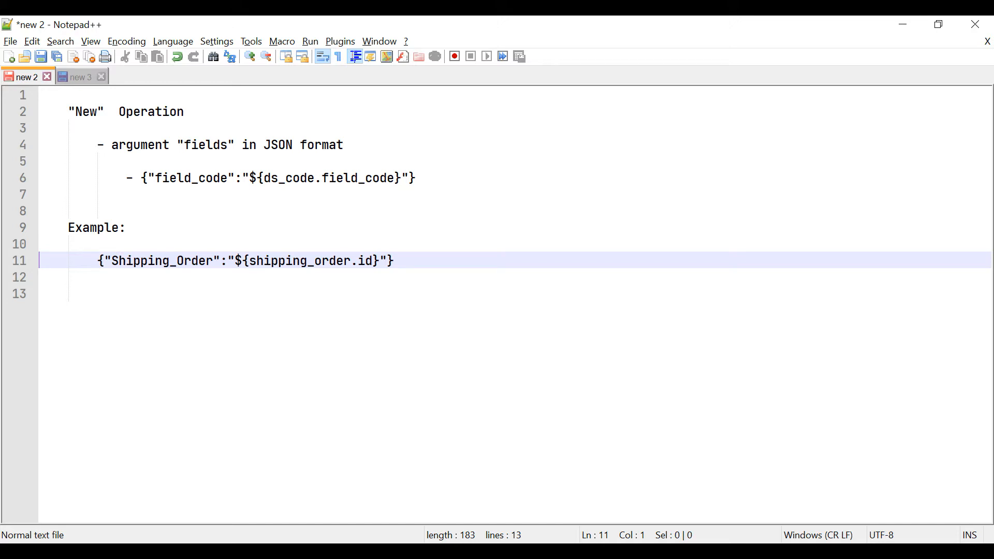
key(alt+Tab)
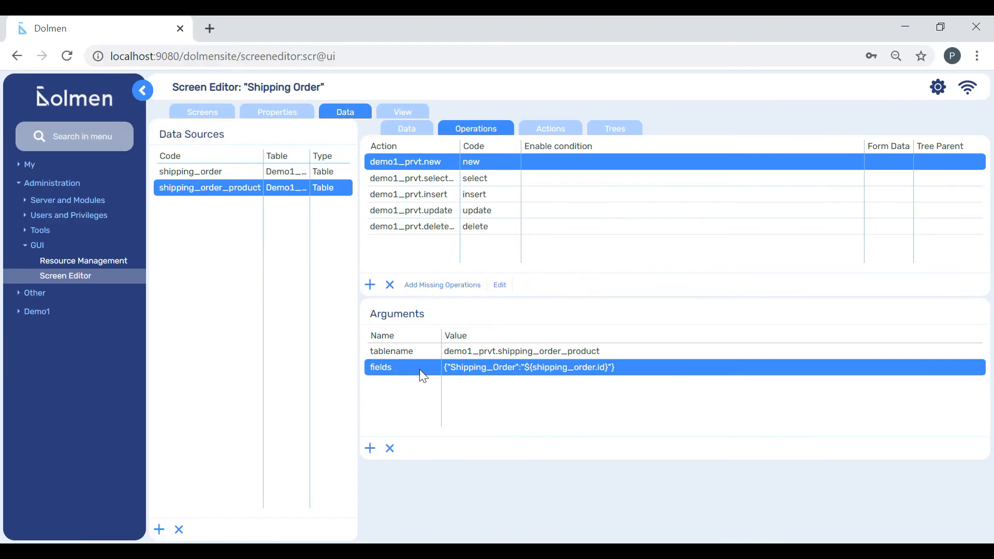
- Examine the select operation's filter argument against the Notepad++ notes, and check which field makes the operation re-execute on change
click(445, 178)
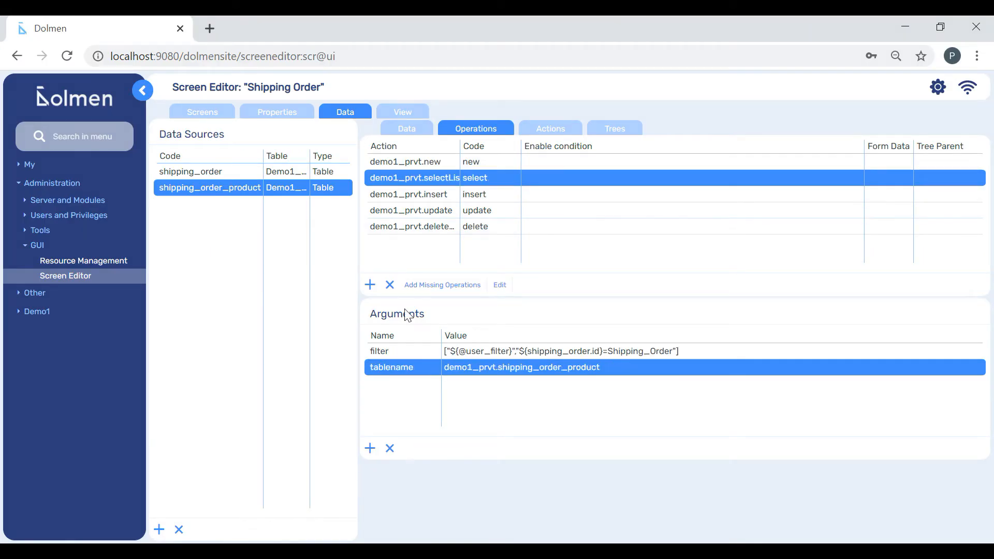
click(392, 356)
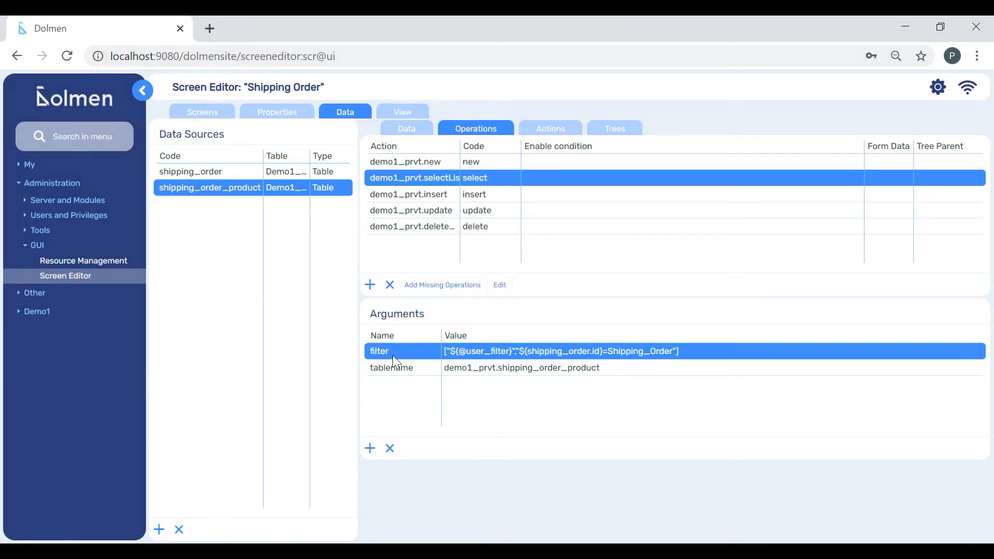
key(alt+Tab)
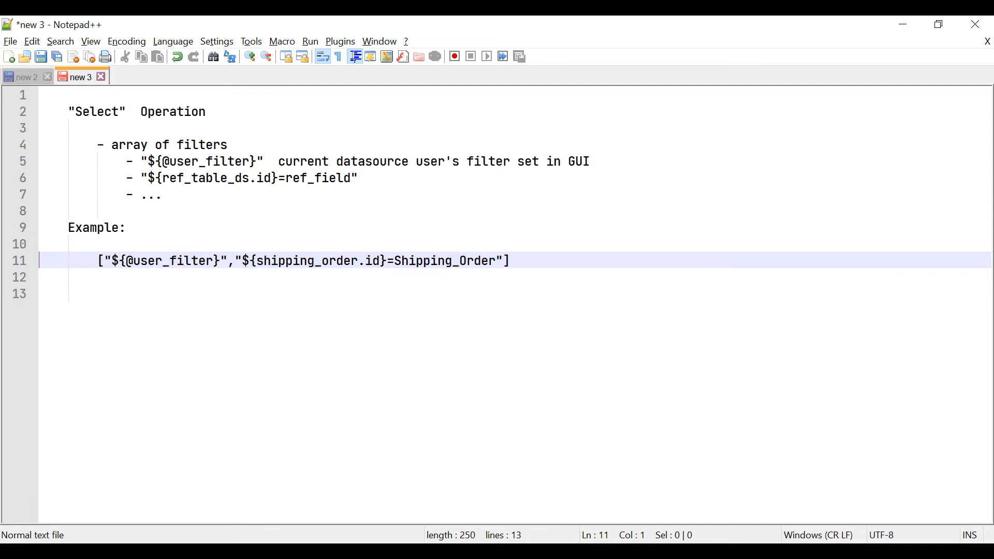
key(alt+Tab)
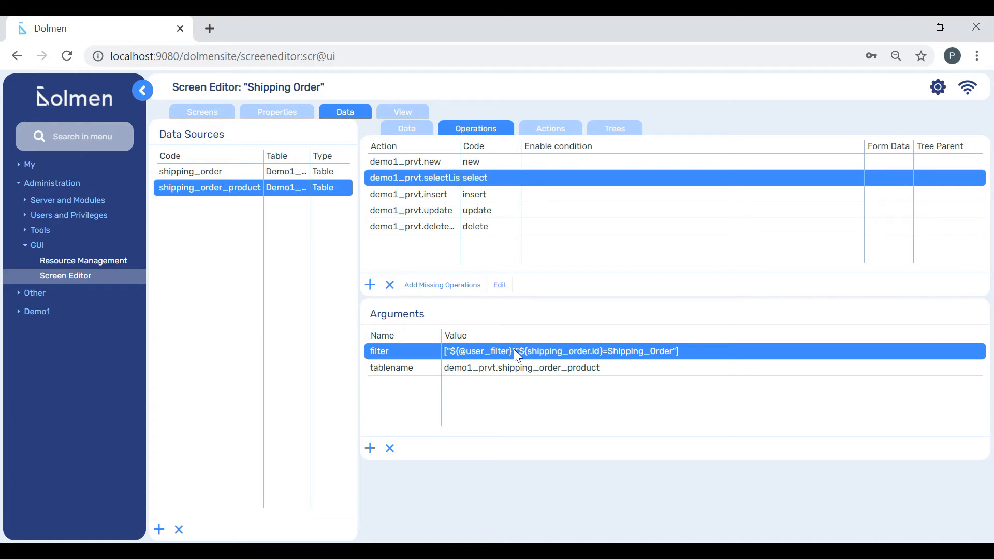
click(501, 285)
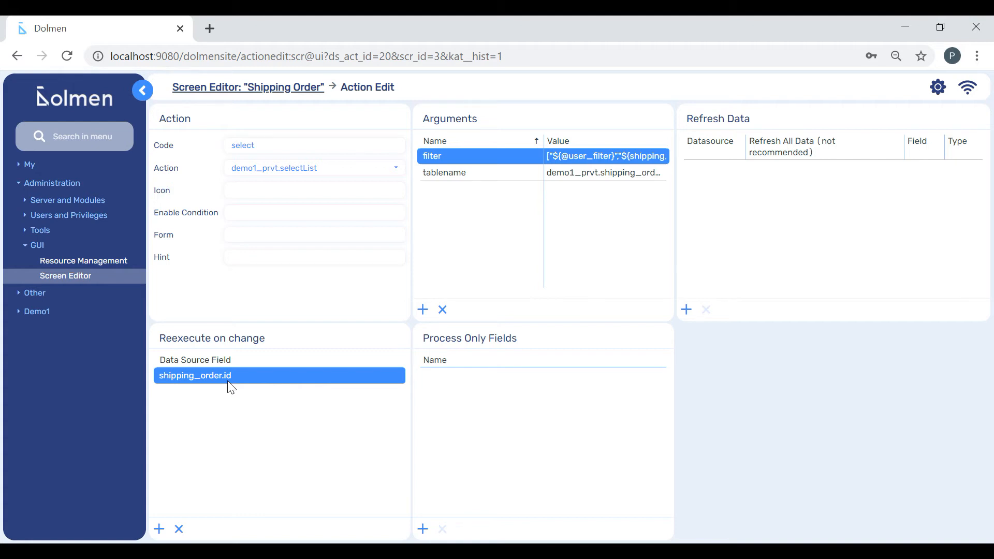
click(287, 87)
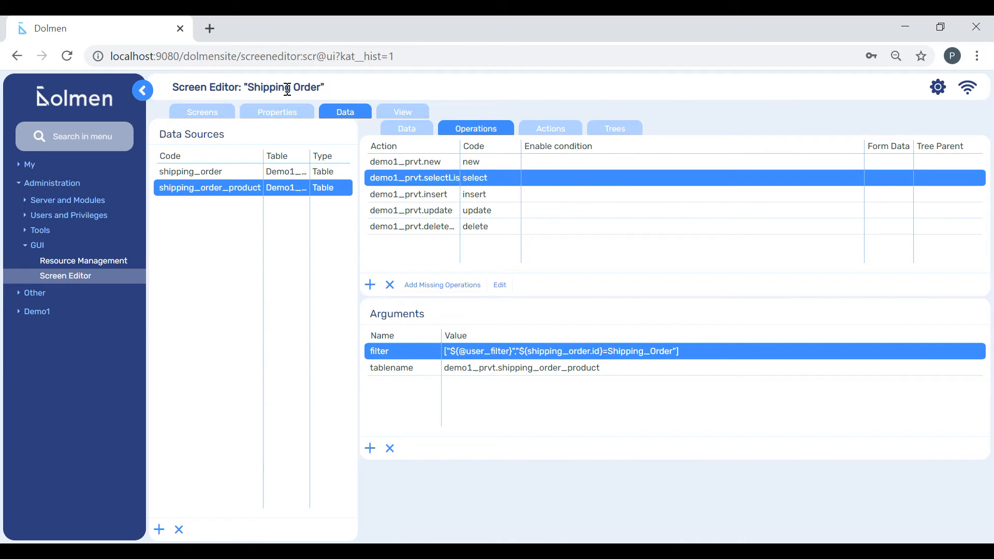
- Add a view part named p_main with the datasource shipping_order and the label Order
click(402, 112)
click(293, 134)
text(p_main)
key(Return)
click(417, 184)
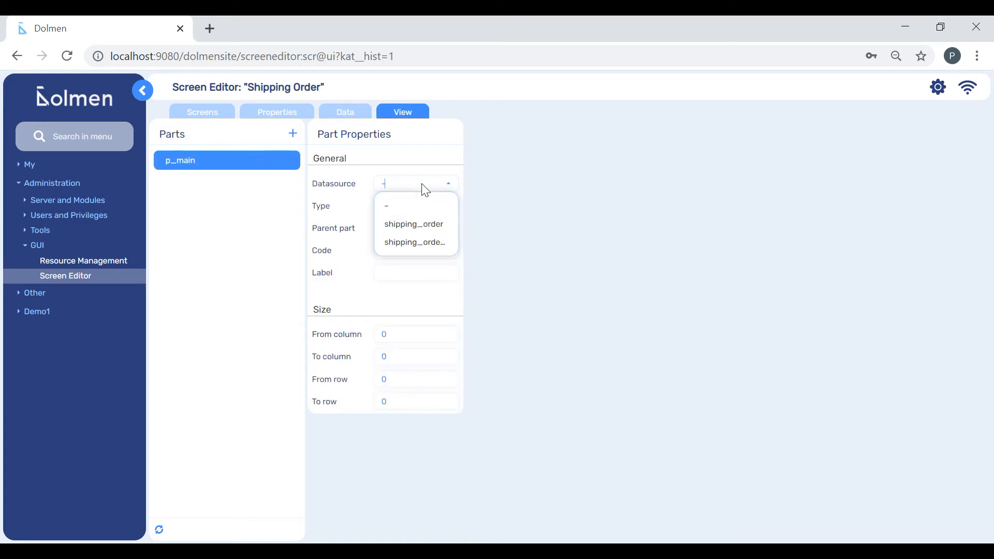
click(415, 222)
click(413, 274)
text(0rder)
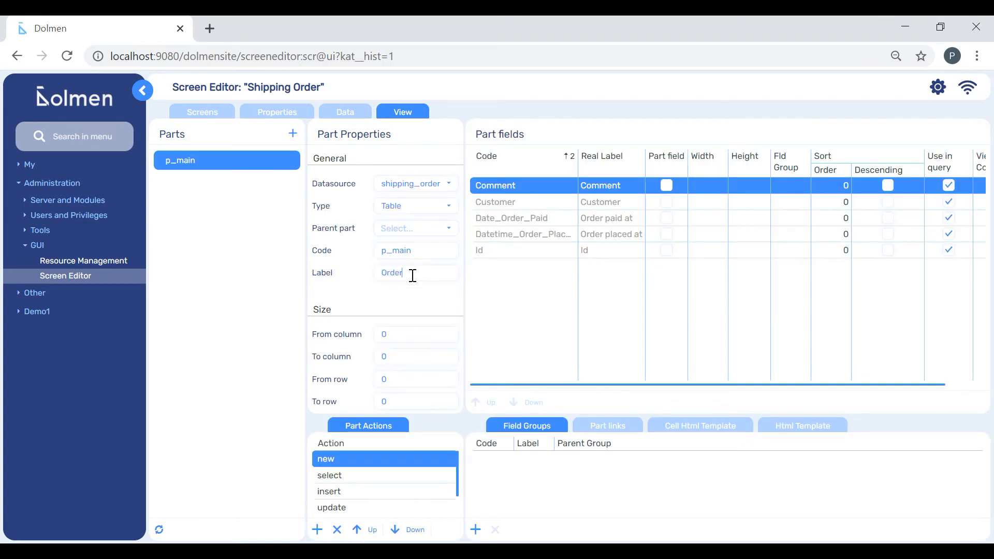
- Size the p_main part to span columns 1 to 240 and rows 1 to 140
key(Tab)
text(1)
key(Tab)
text(240)
key(Tab)
text(1)
key(Tab)
text(140)
- Include Comment, Customer, Date_Order_Paid and Datetime_Order_Placed as part fields of p_main
click(667, 185)
click(667, 202)
click(667, 217)
click(666, 234)
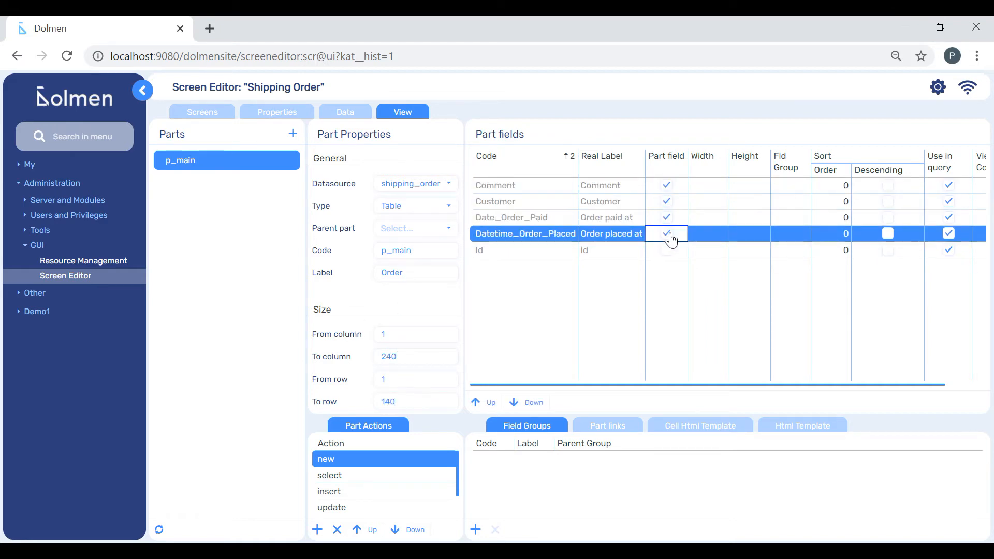
- Reorder p_main's included fields as Date_Order_Paid, Customer, Datetime_Order_Placed and Comment
click(550, 217)
click(491, 403)
click(492, 403)
click(529, 403)
click(529, 403)
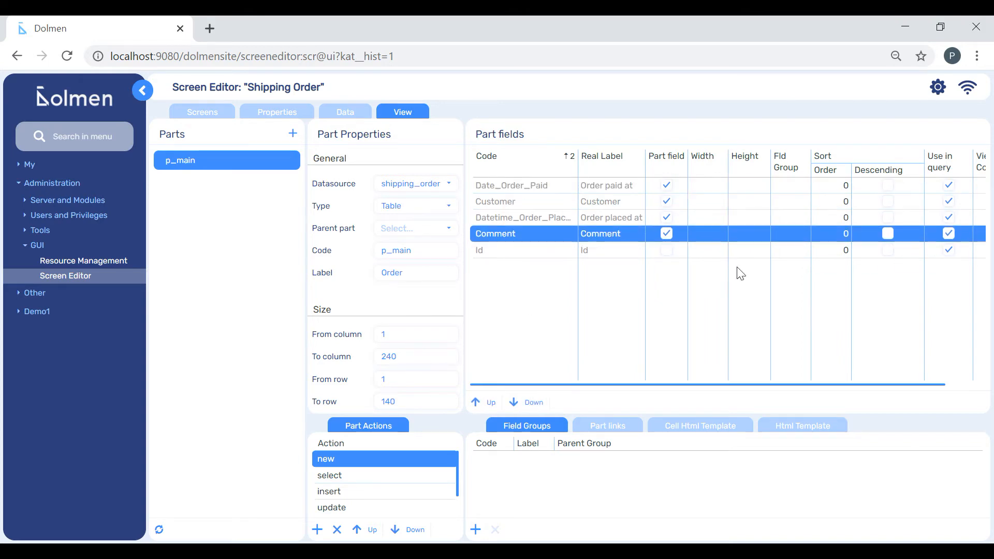
- Set the sort order of p_main's Date_Order_Paid field to 1
click(831, 185)
click(830, 185)
text(1)
key(Return)
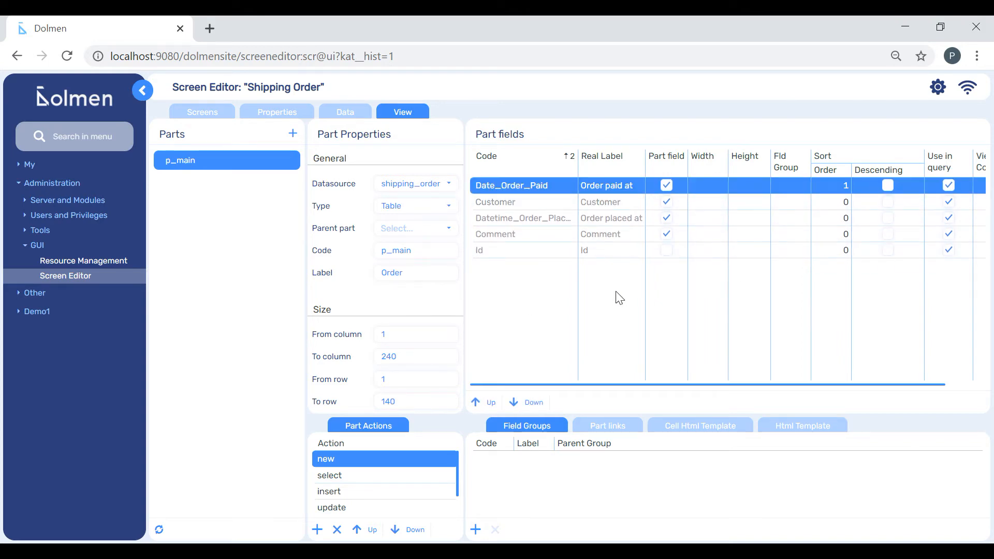
- Add a view part named p_item with the datasource shipping_order_product and the label Order items
click(292, 135)
text(item)
key(Return)
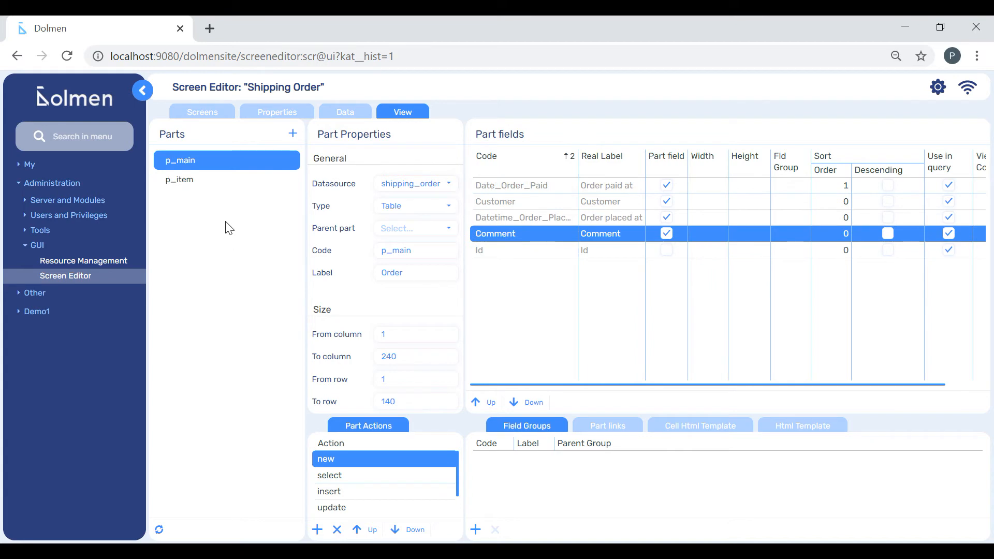
click(188, 180)
click(416, 184)
click(412, 239)
click(395, 272)
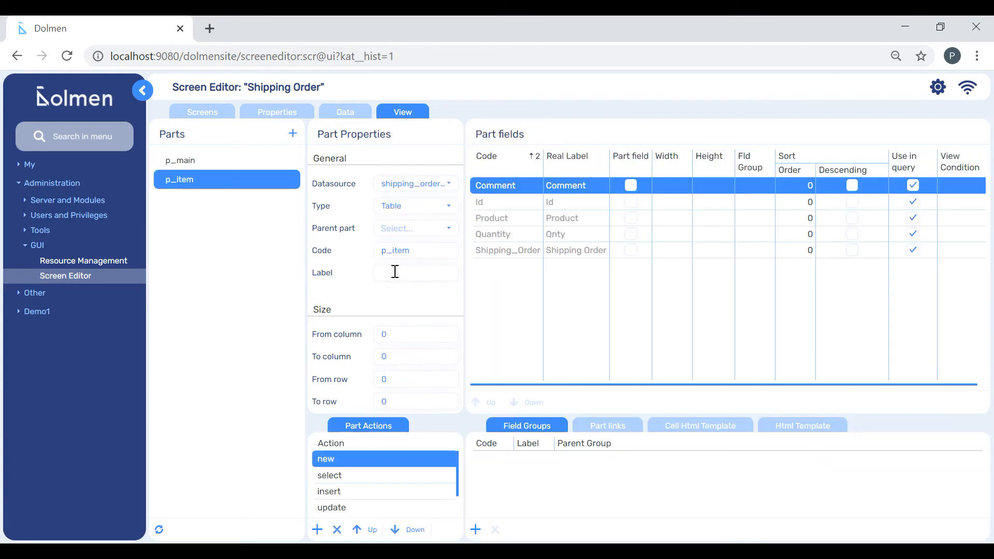
text(Order items)
- Size the p_item part to span columns 1 to 240 and rows 141 to 240
click(396, 334)
text(1)
key(Tab)
text(240)
key(Tab)
text(141)
key(Tab)
text(240)
- Include Comment, Product and Quantity as part fields of p_item and move Comment below Quantity
click(630, 185)
click(631, 218)
click(631, 234)
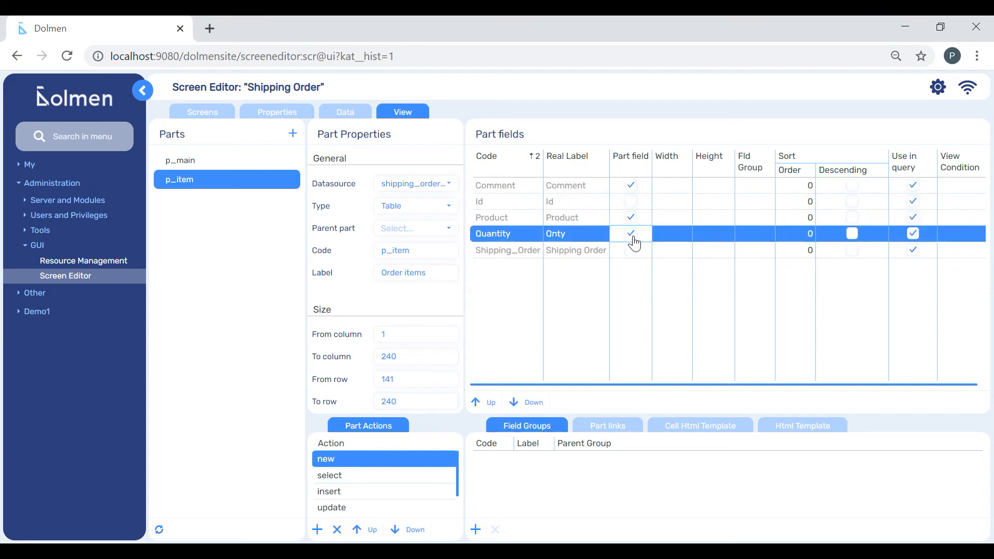
click(535, 192)
click(520, 404)
click(521, 404)
click(521, 404)
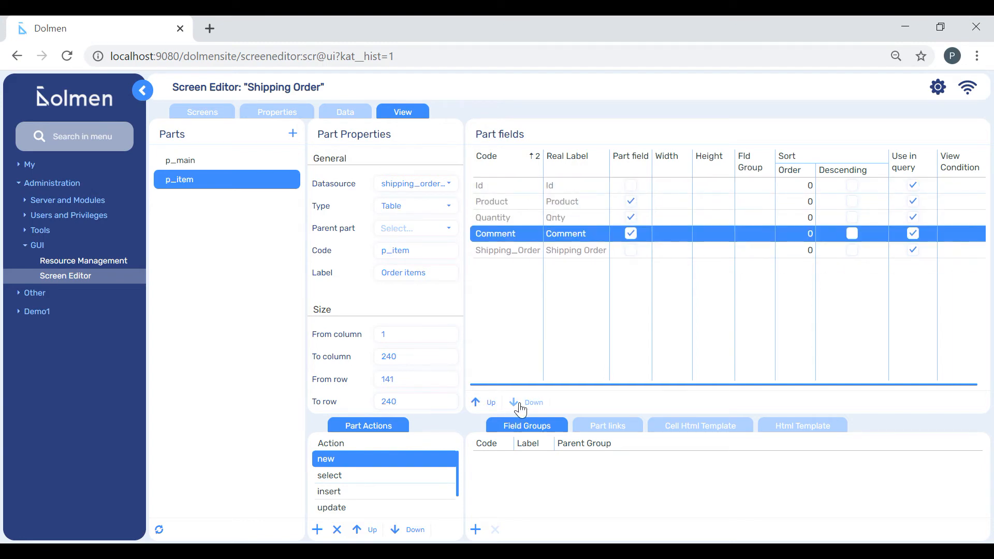
- Set the width of p_item's Product field to 40%
click(682, 201)
click(682, 202)
text(40%)
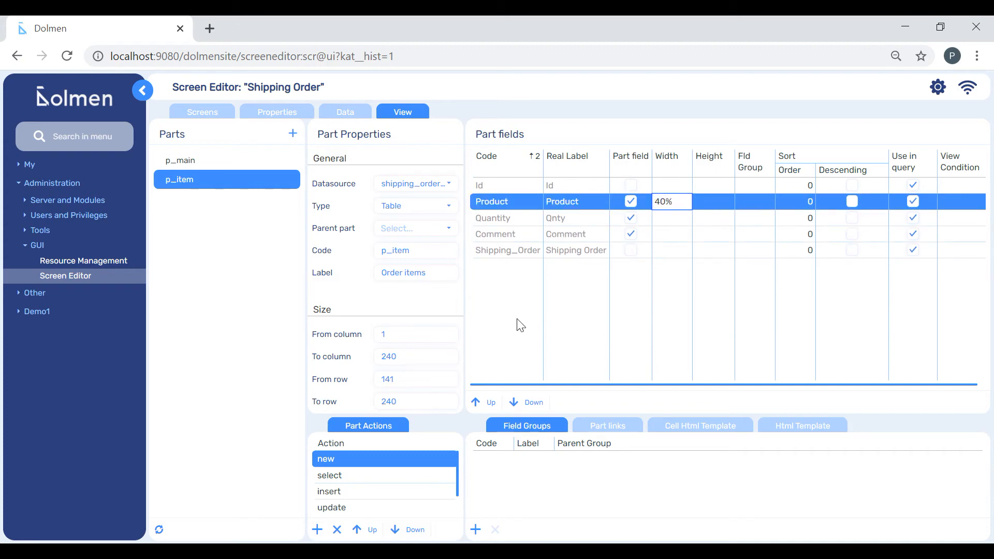
- Install the Shipping Order screen and open it from the Demo1 group
click(216, 120)
click(265, 530)
click(471, 333)
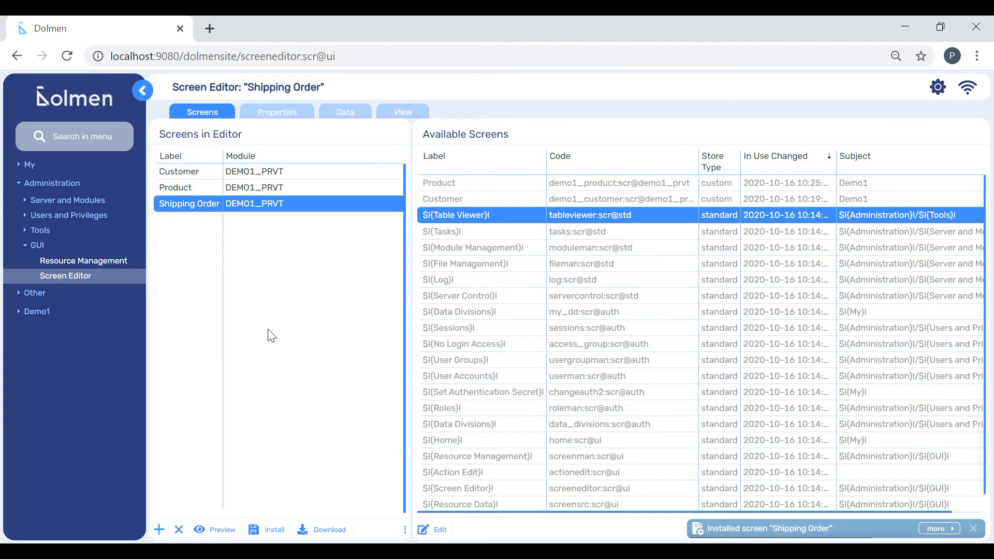
click(24, 314)
click(55, 362)
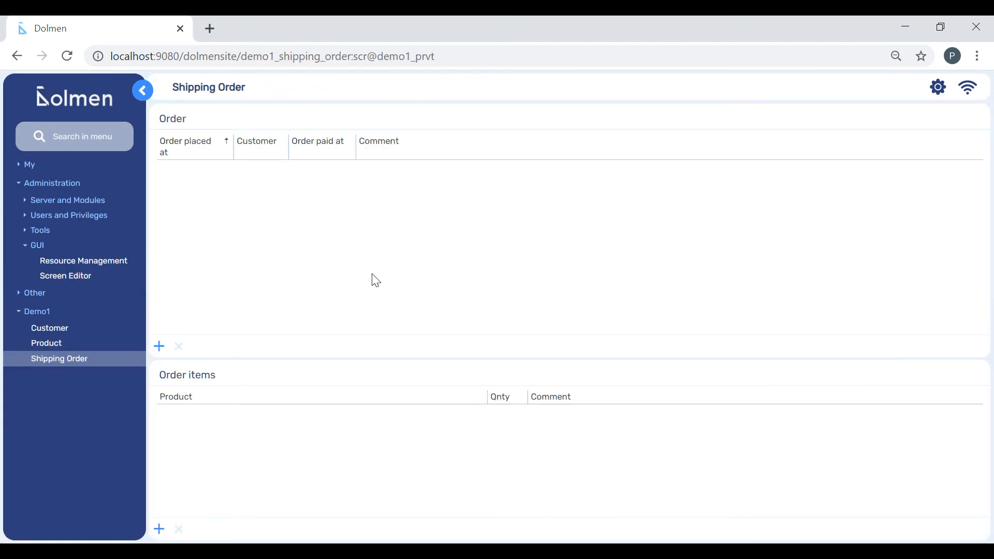
- Start a new order and set its placement date to 1 October 2020 with the hour 15
click(159, 347)
click(636, 238)
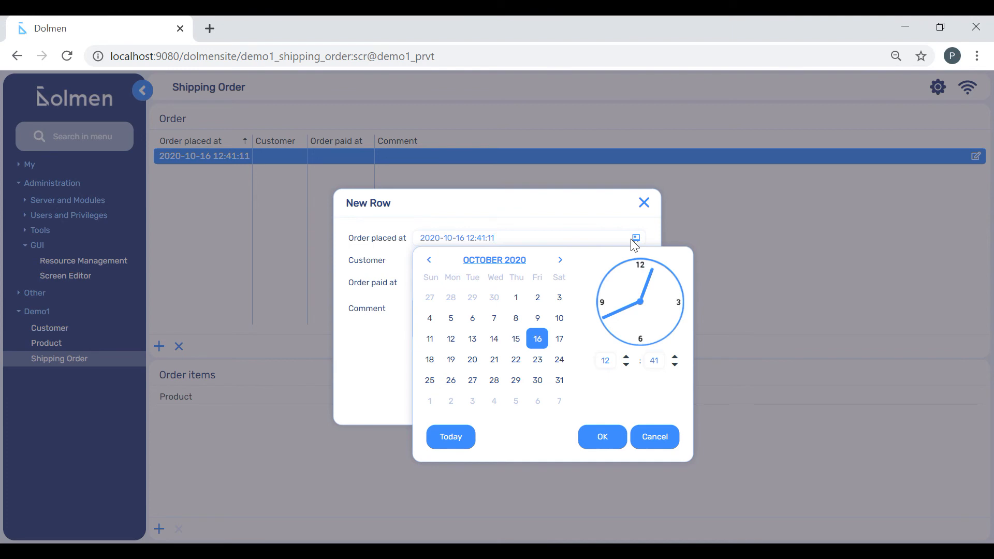
click(515, 297)
text(15)
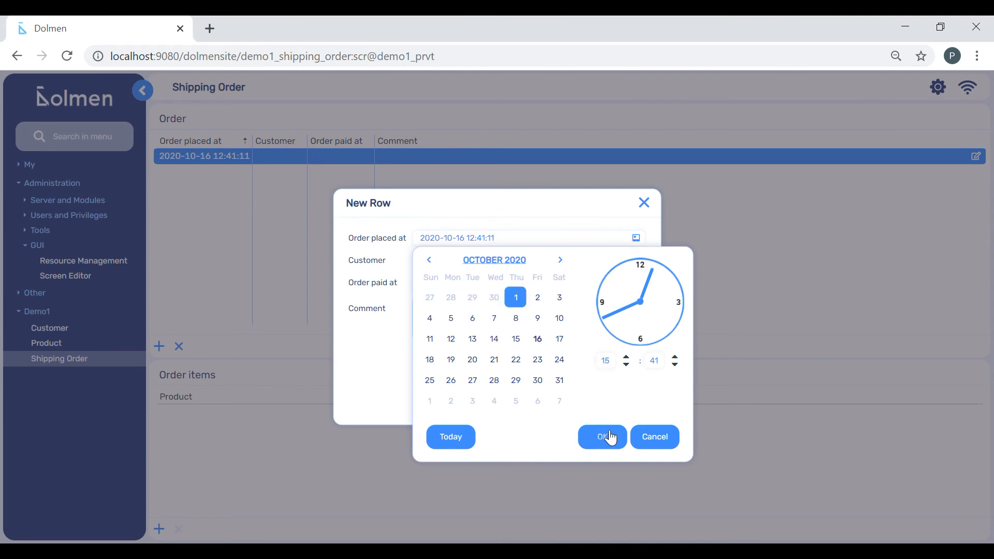
click(603, 436)
- Choose the customer for the new order and set its payment date to 07-10-2020
click(635, 262)
click(481, 320)
click(637, 285)
click(492, 362)
- Enter the two-line comment "Call" / "before delivery", make "Call" bold, and submit the order
click(492, 358)
text(Call)
key(Return)
text(before delivery)
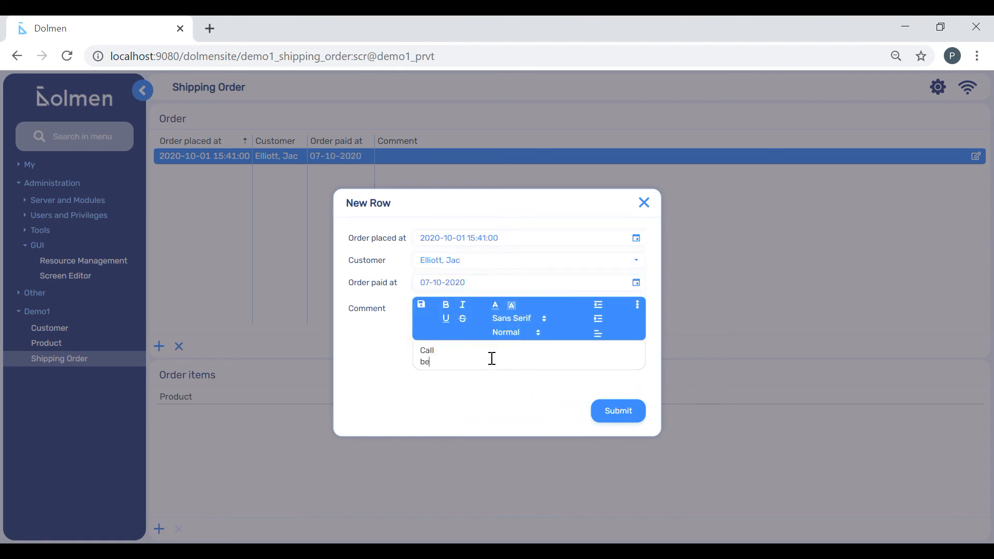
double_click(432, 353)
click(446, 304)
click(618, 410)
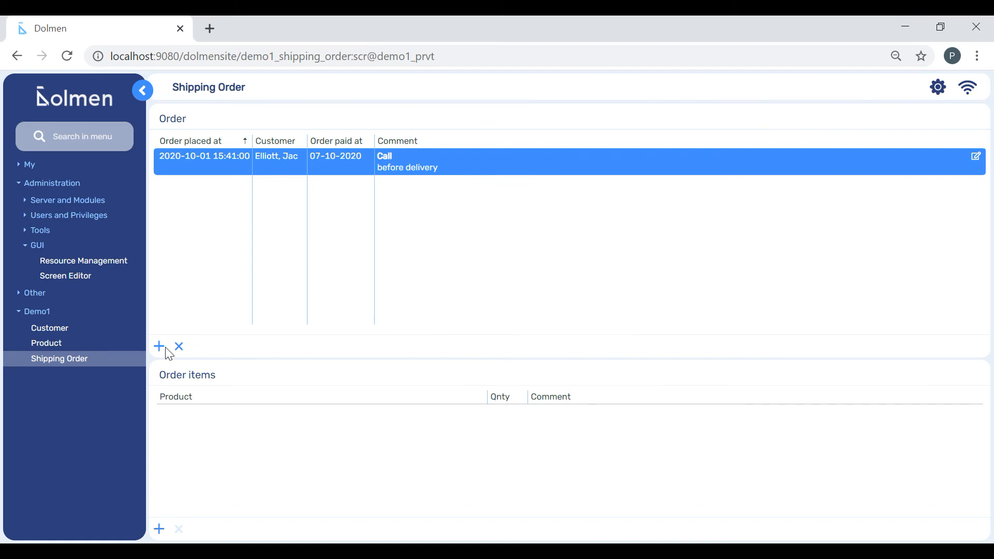
- View the 1 October 2020 order's comment in its editor and close it without changes
click(976, 156)
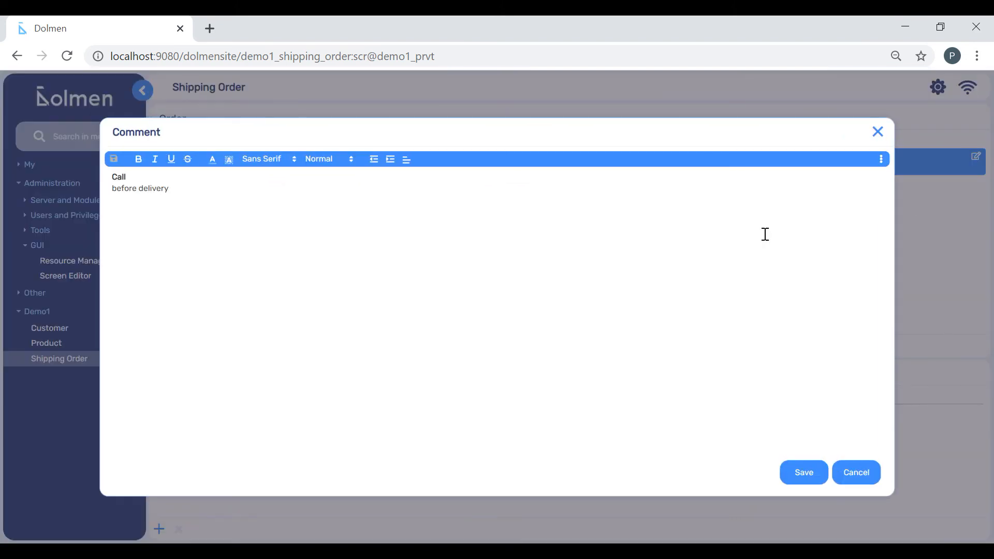
click(878, 133)
- Add a second order placed on 8 October 2020, choose its customer, and submit it without a payment date
click(158, 346)
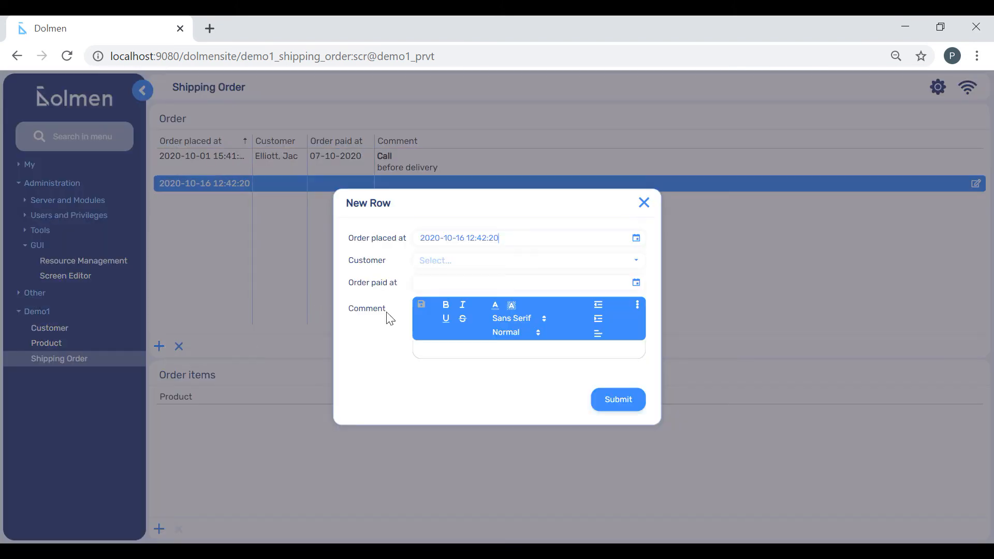
click(637, 238)
click(517, 324)
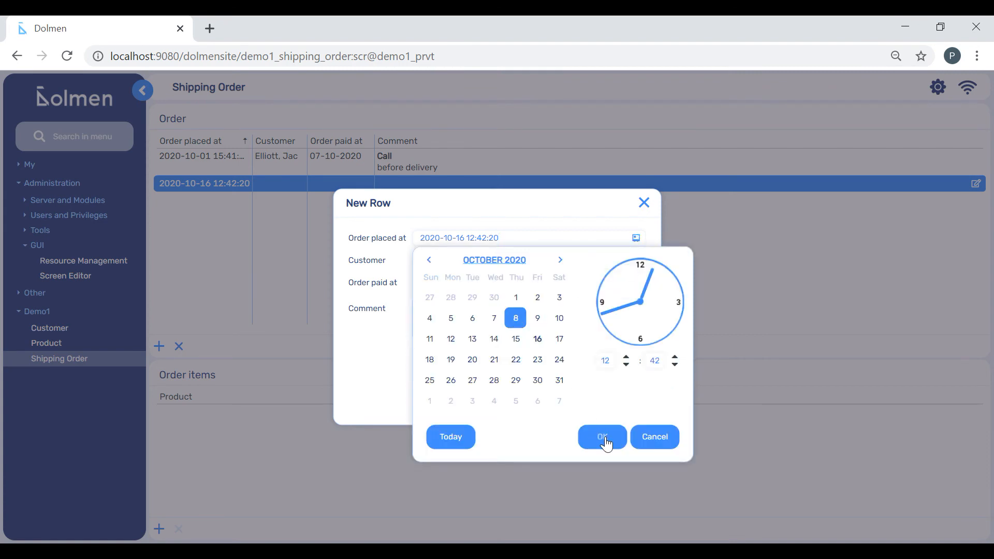
click(602, 436)
click(638, 273)
click(461, 356)
click(619, 399)
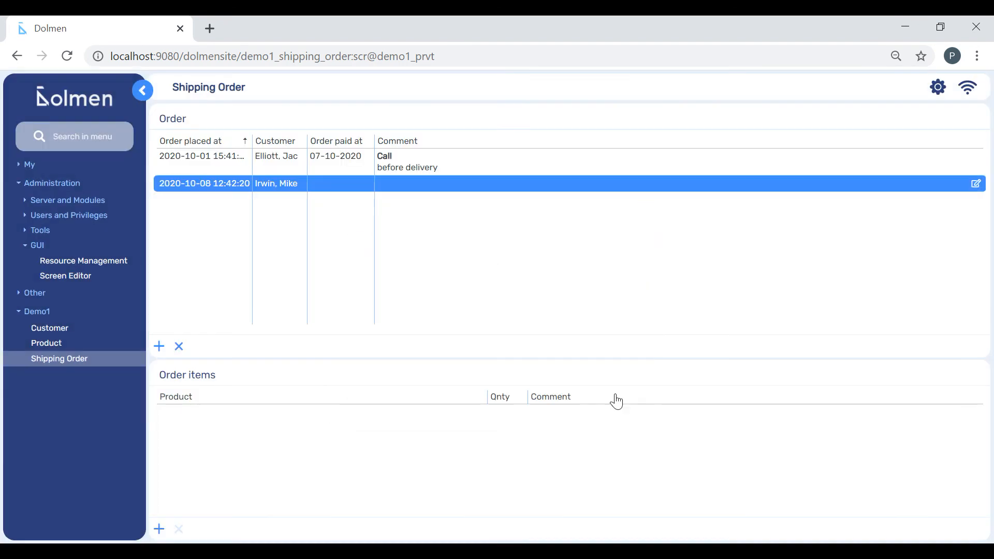
- Start a third order and set its placement date to 7 September 2020
click(158, 346)
click(636, 238)
click(428, 260)
click(451, 317)
click(607, 433)
- Choose the customer for the 7 September order, set its payment date to 25-09-2020, and submit it
click(636, 260)
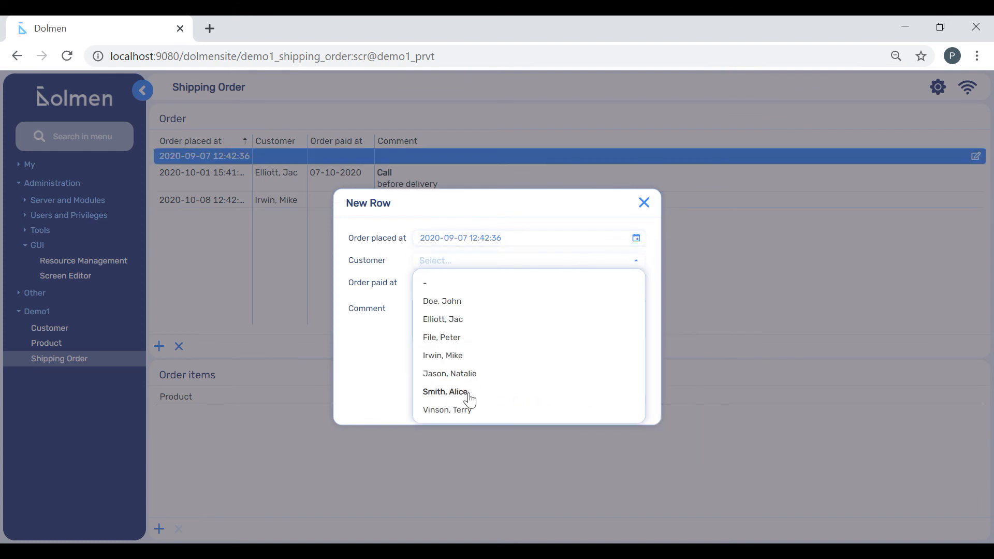
click(465, 391)
click(637, 282)
click(429, 305)
click(537, 425)
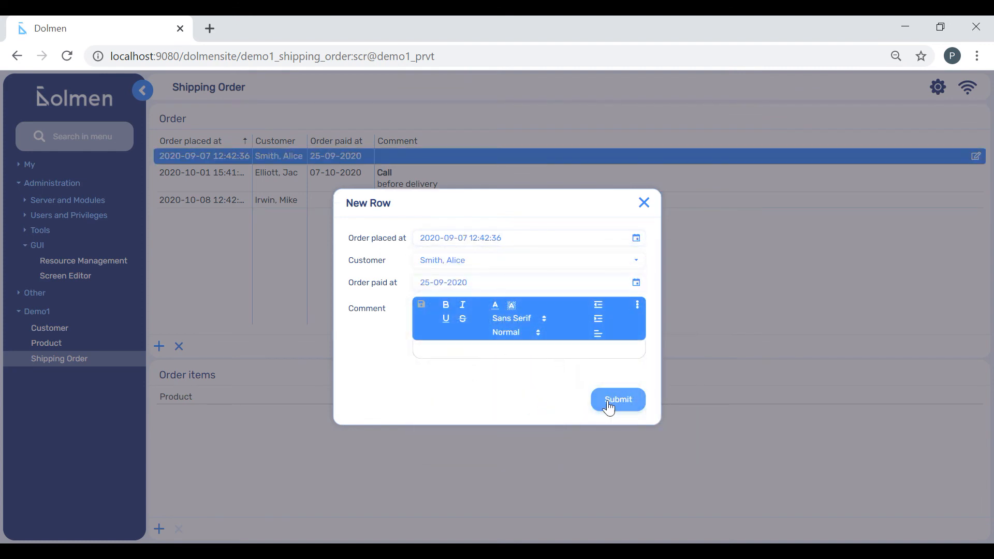
click(619, 399)
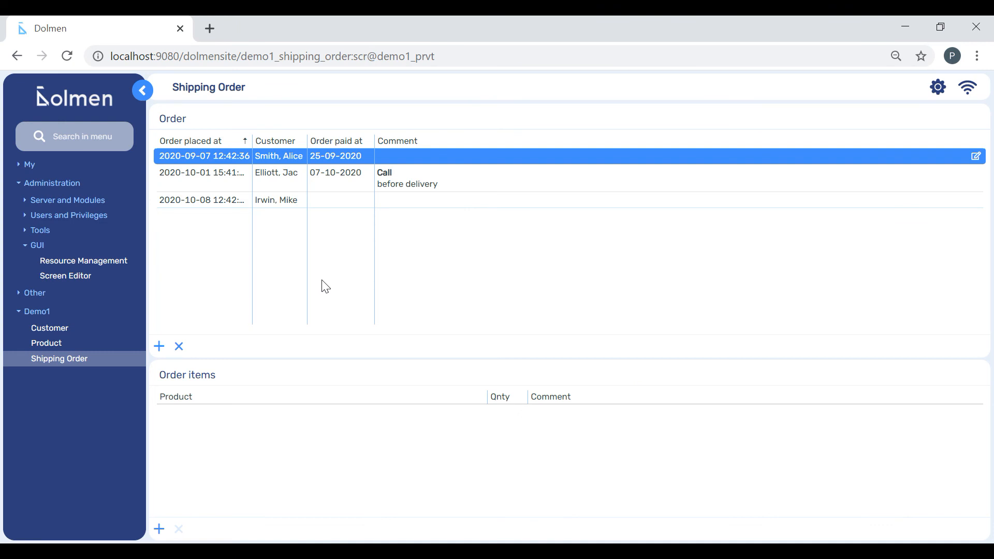
- Add the product Bo Peep with quantity 3 to the items of the 7 September order
click(159, 528)
click(426, 322)
click(421, 296)
text(3)
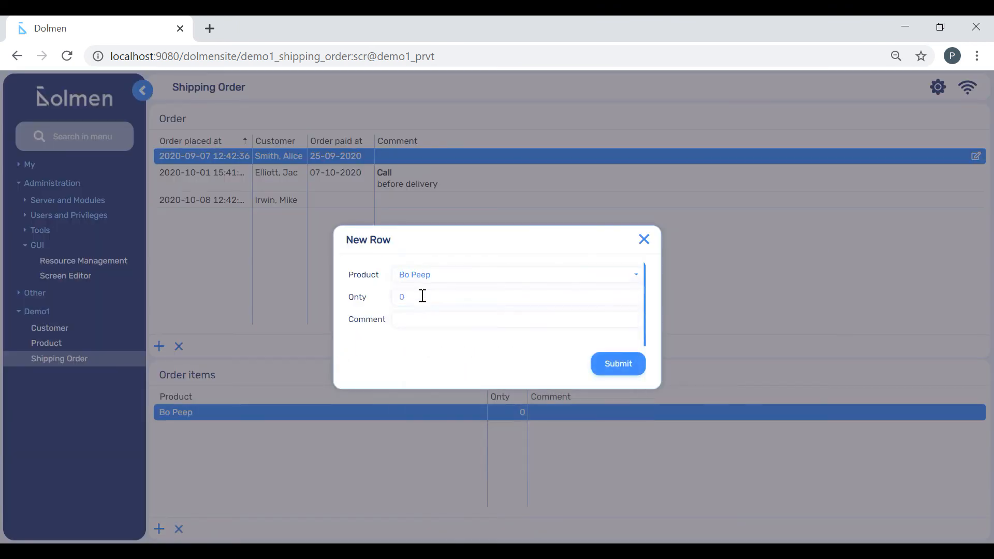
key(Return)
- Add Lord of the Flies with quantity 2 and Romeo and Juliet with quantity 1 to the 7 September order
click(160, 529)
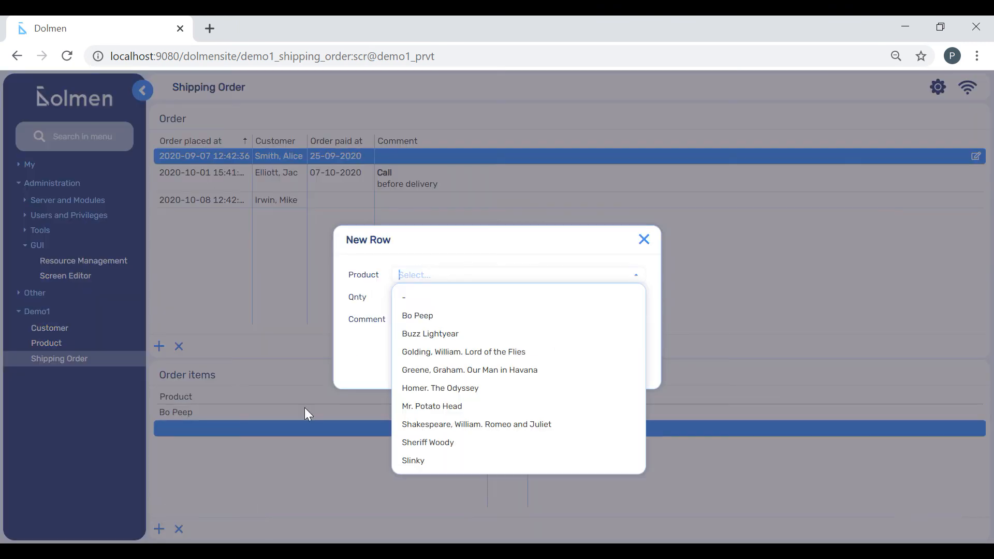
click(457, 353)
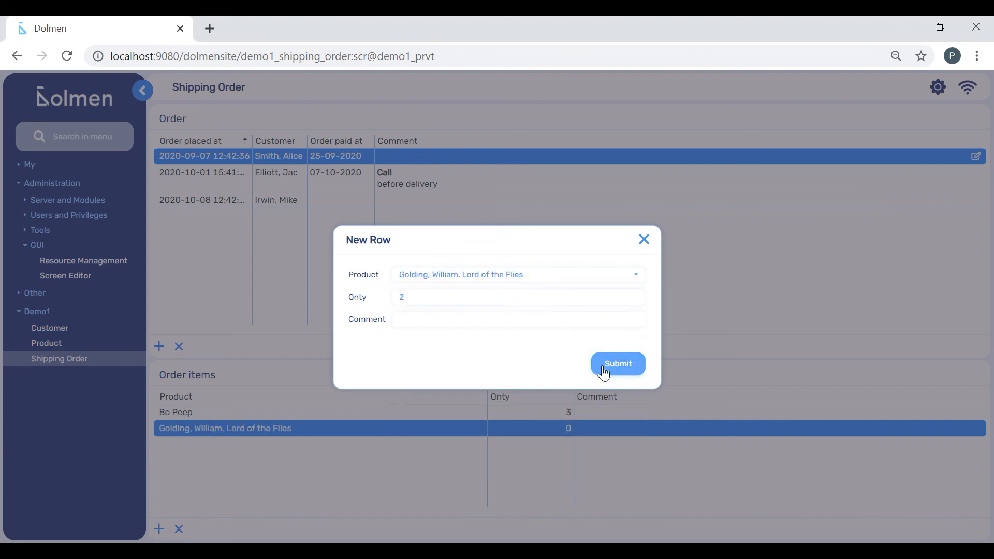
click(618, 363)
click(159, 529)
click(434, 424)
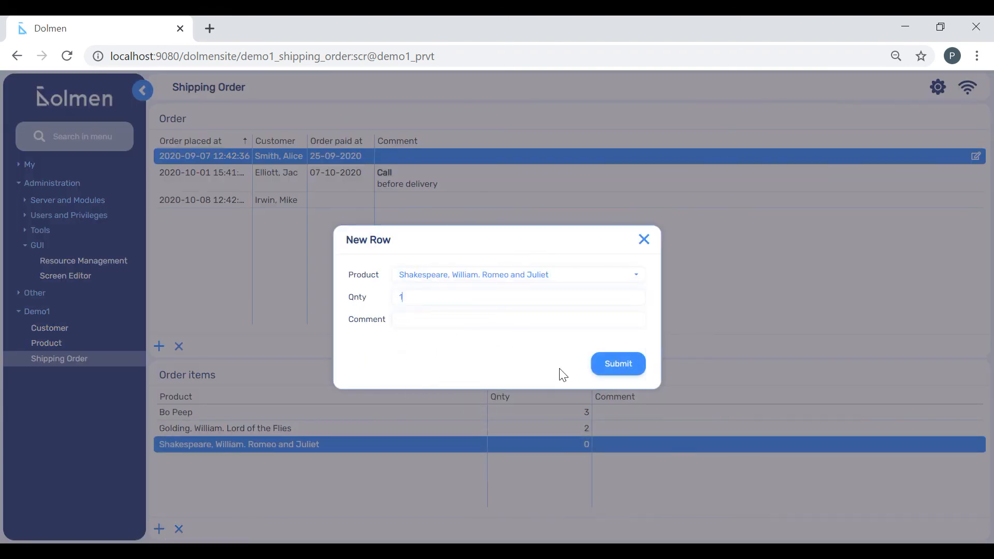
key(Return)
- Add Slinky with quantity 2 and Mr. Potato Head with quantity 11 to the 1 October order
click(231, 182)
click(160, 530)
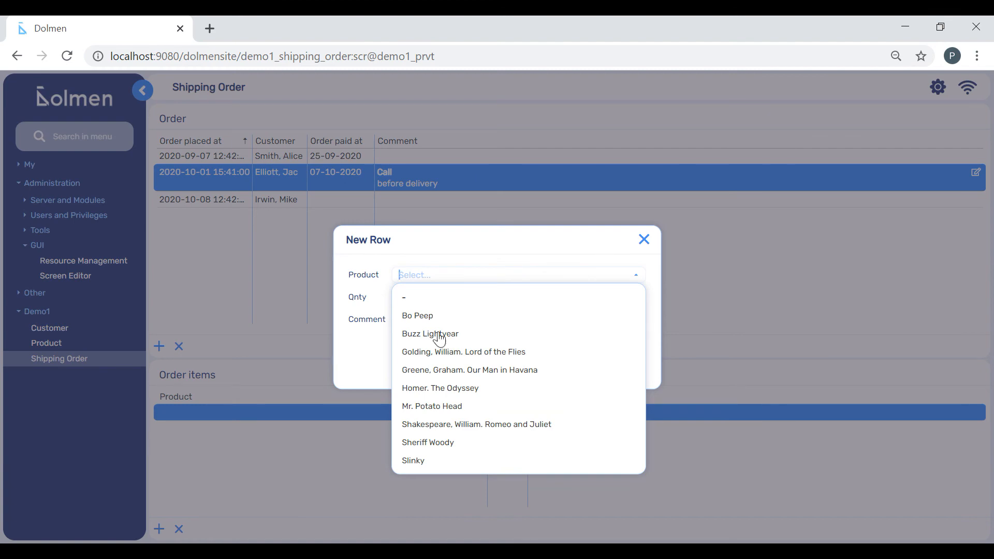
click(414, 460)
key(Return)
click(159, 530)
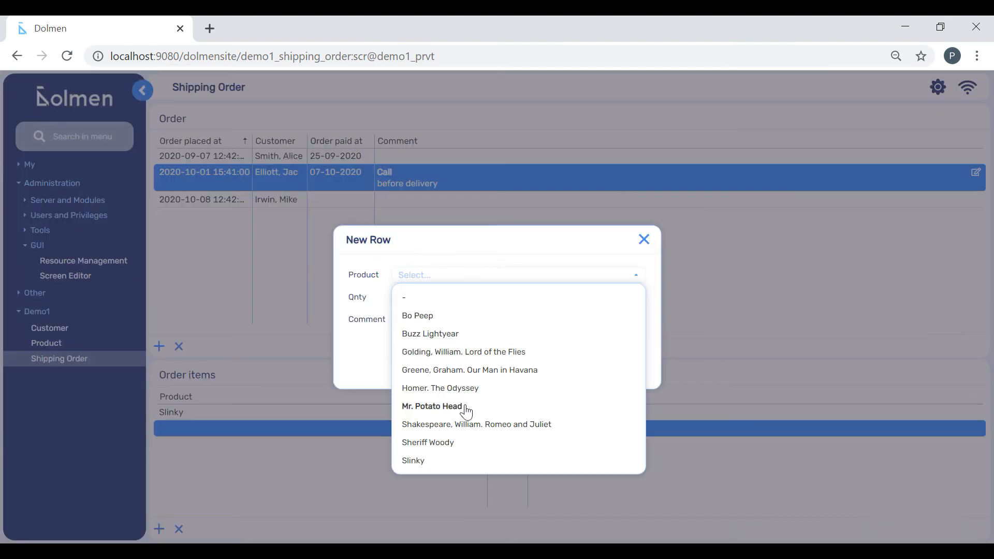
click(430, 404)
text(11)
key(Return)
- Add Our Man in Havana with quantity 5 to the 1 October order
click(160, 529)
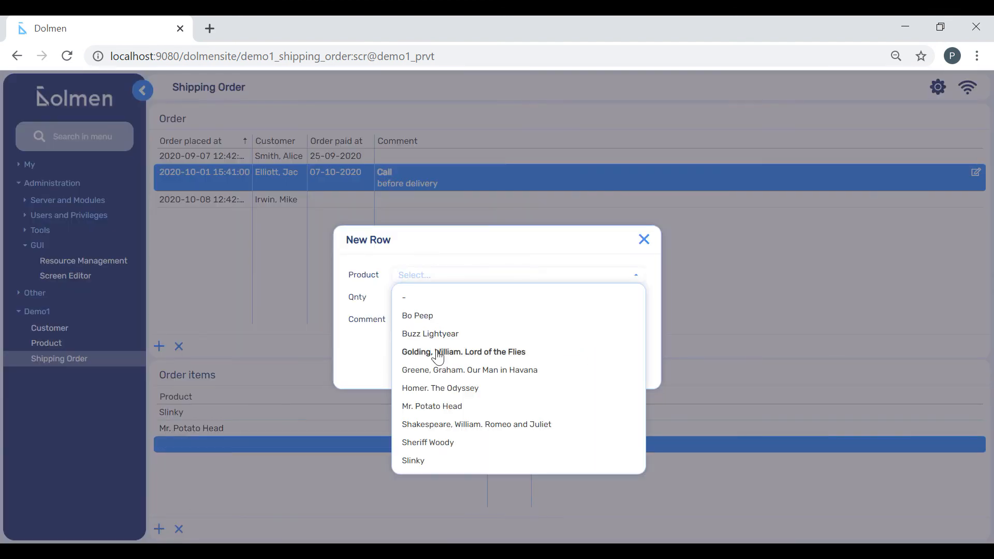
click(446, 368)
key(Escape)
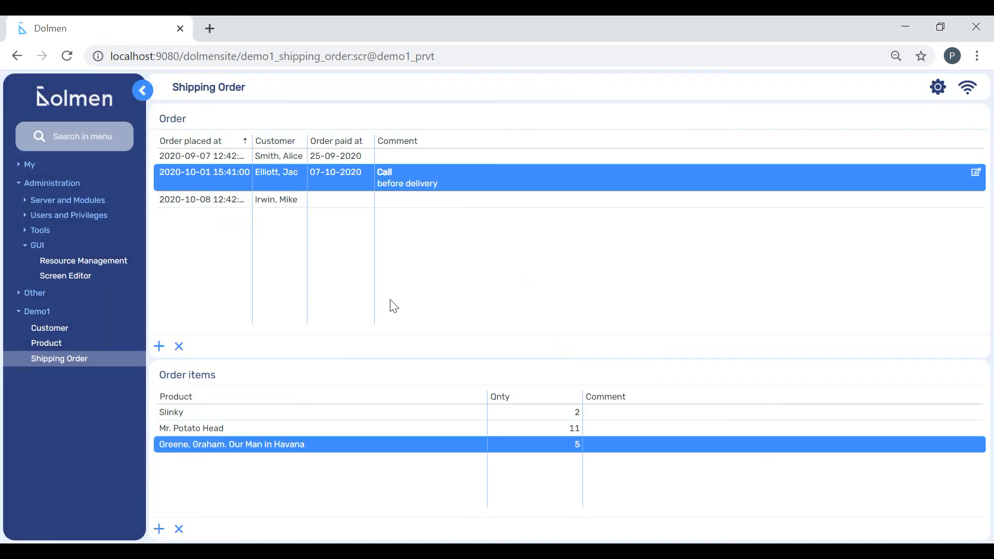
- Add The Odyssey with quantity 1 to the items of the 8 October order
click(233, 205)
click(160, 529)
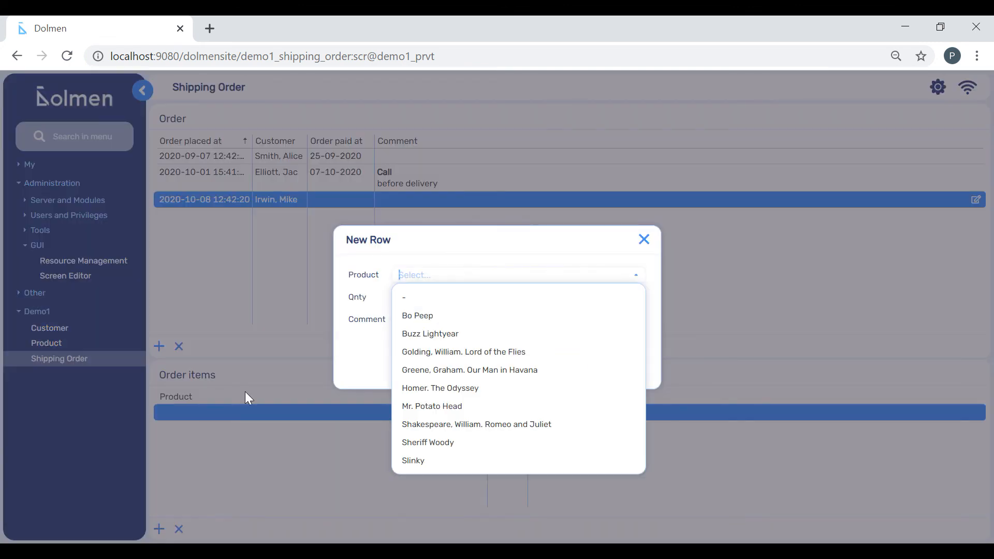
click(444, 389)
text(1)
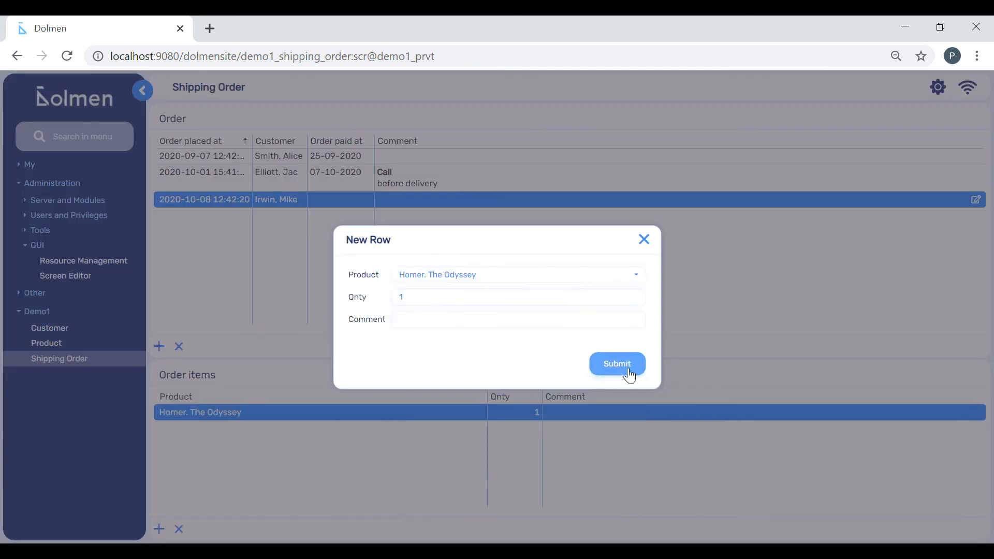
click(628, 372)
- Add Buzz Lightyear with quantity 1 to the 8 October order
click(159, 529)
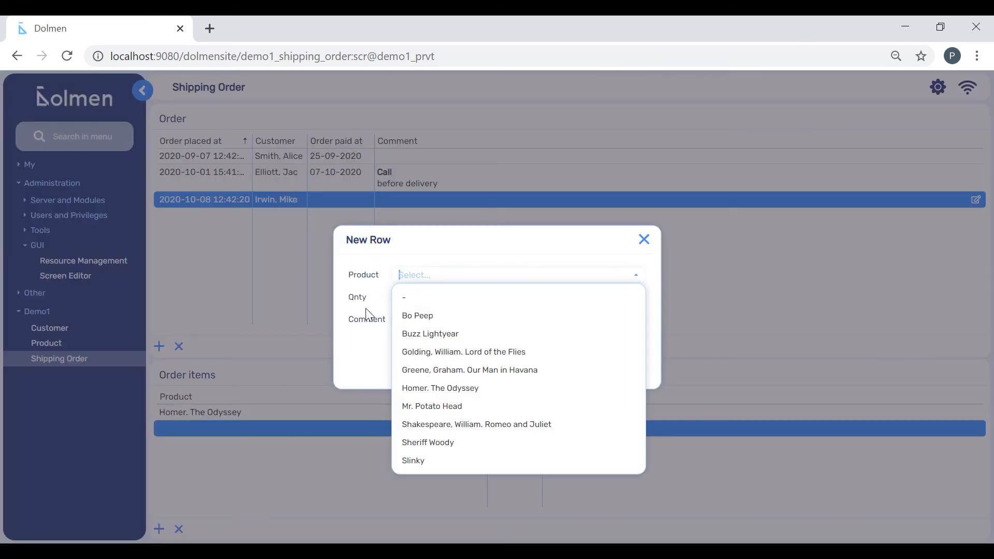
click(431, 333)
text(1)
click(610, 367)
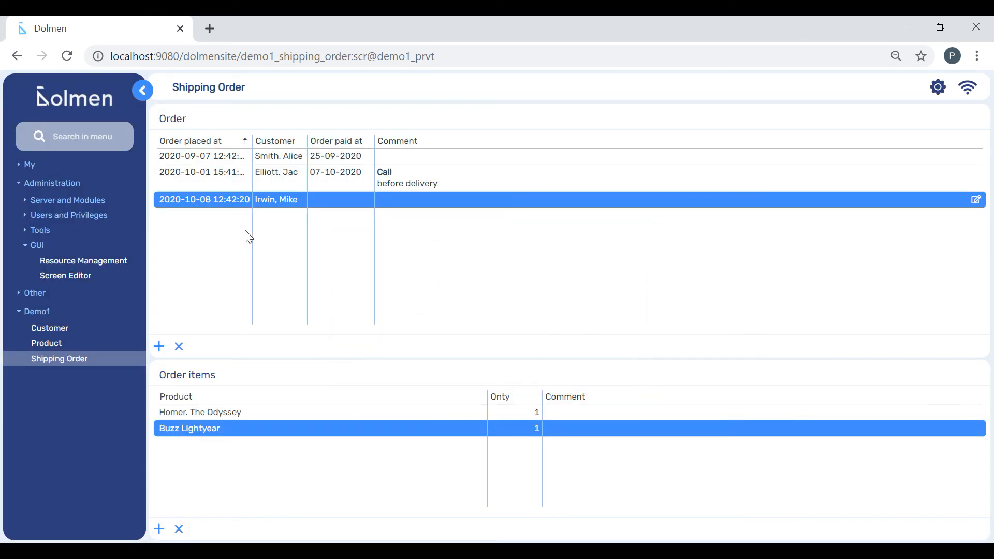
- Select the 7 September order to review its order items
click(215, 156)
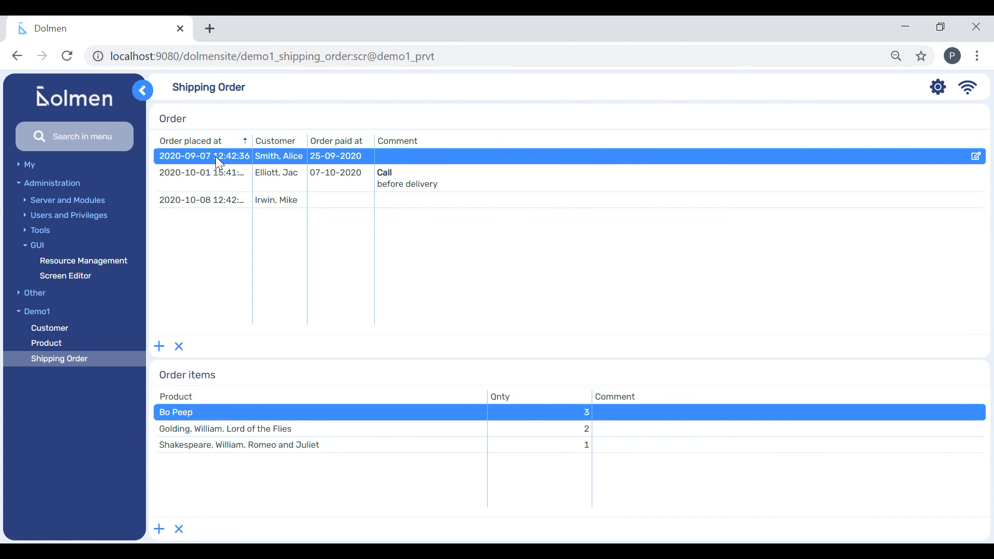